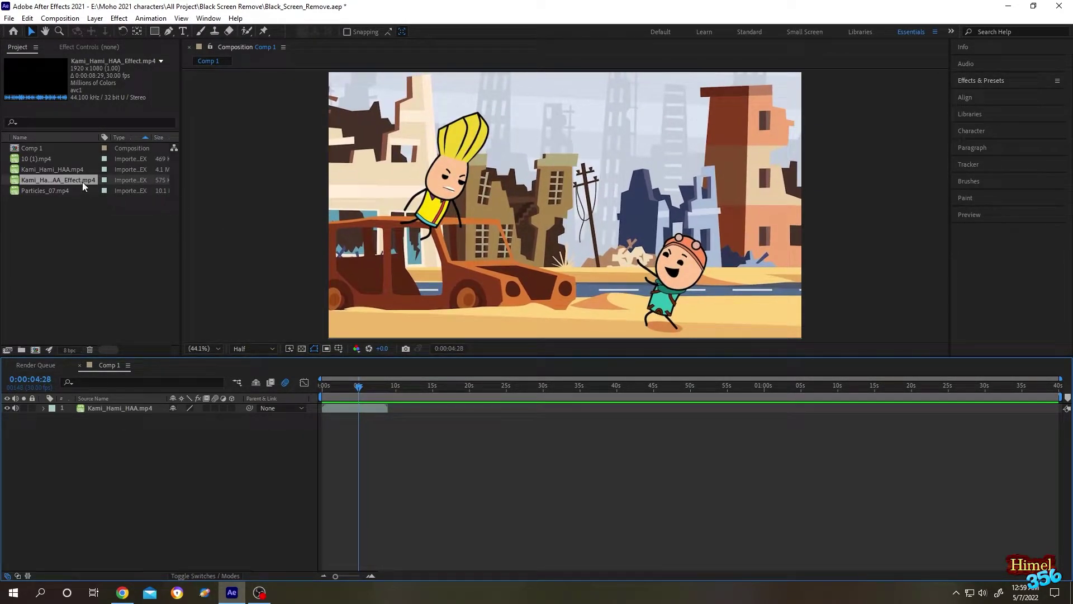
# Step: Place Kami_Hami_HAA_Effect.mp4 above layer 1 and scrub through the blast
pyautogui.moveTo(83, 182); pyautogui.dragTo(130, 413)
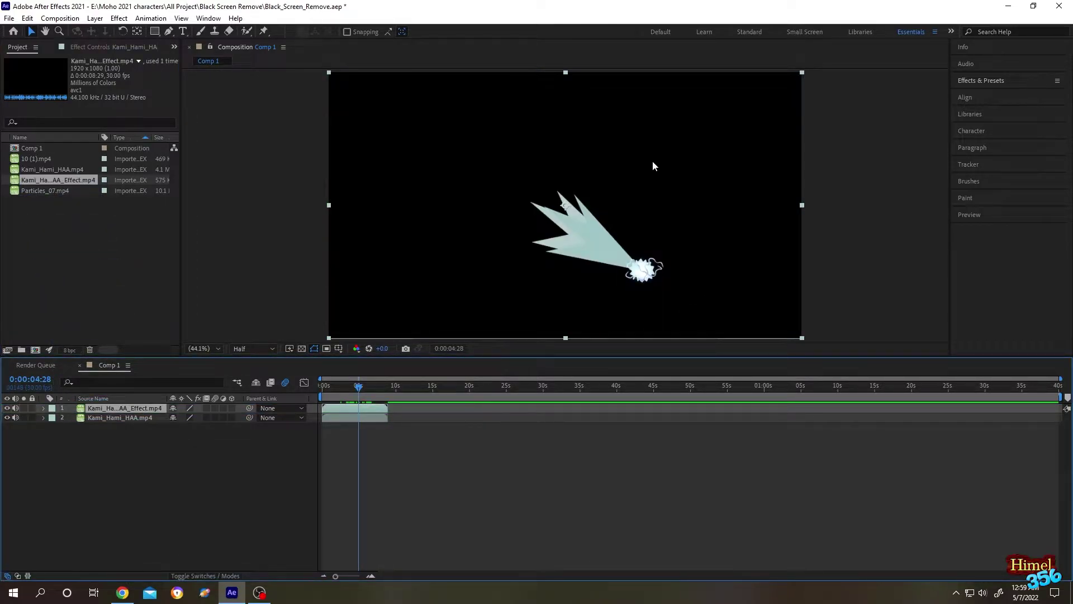
pyautogui.moveTo(359, 390)
pyautogui.mouseDown()
pyautogui.moveTo(340, 391)
pyautogui.moveTo(360, 394)
pyautogui.mouseUp()
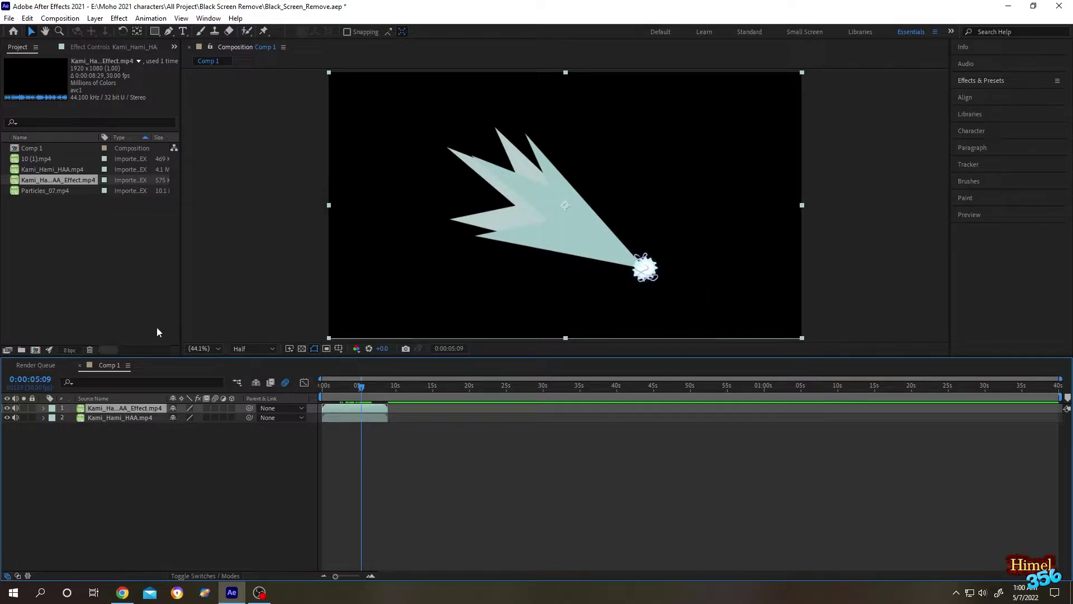
# Step: Apply Shift Channels to the blast with Take Alpha From set to Luminance, then preview
pyautogui.click(118, 18)
pyautogui.moveTo(140, 133)
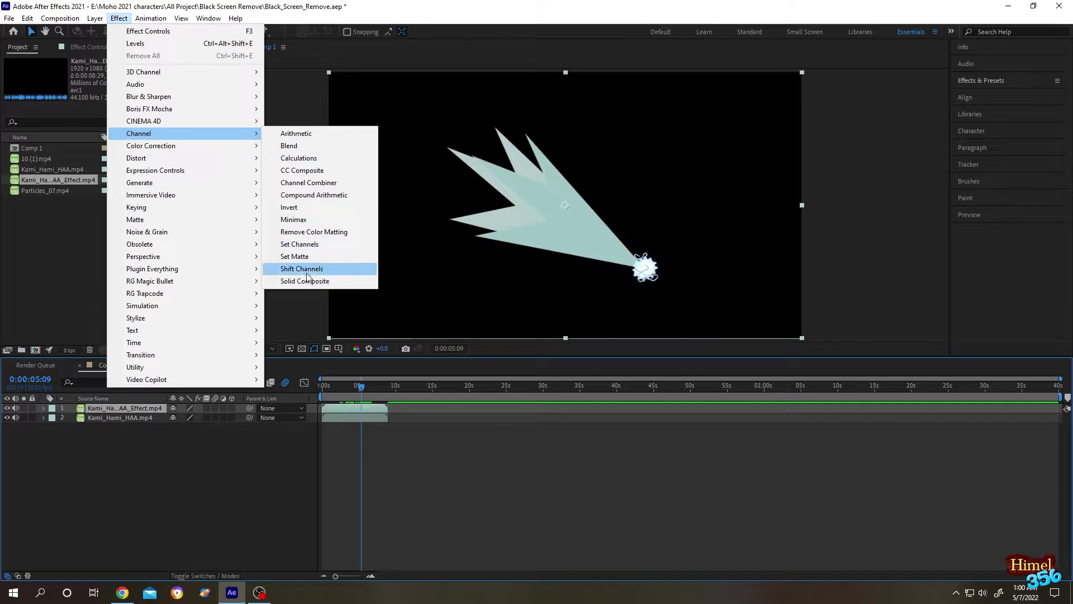
pyautogui.click(308, 270)
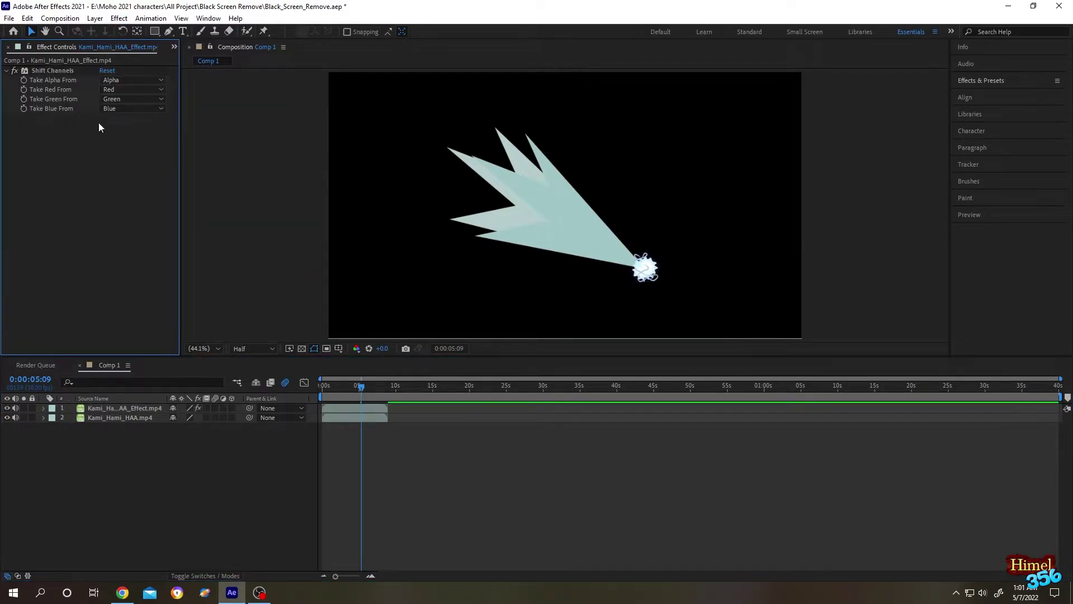
pyautogui.click(128, 81)
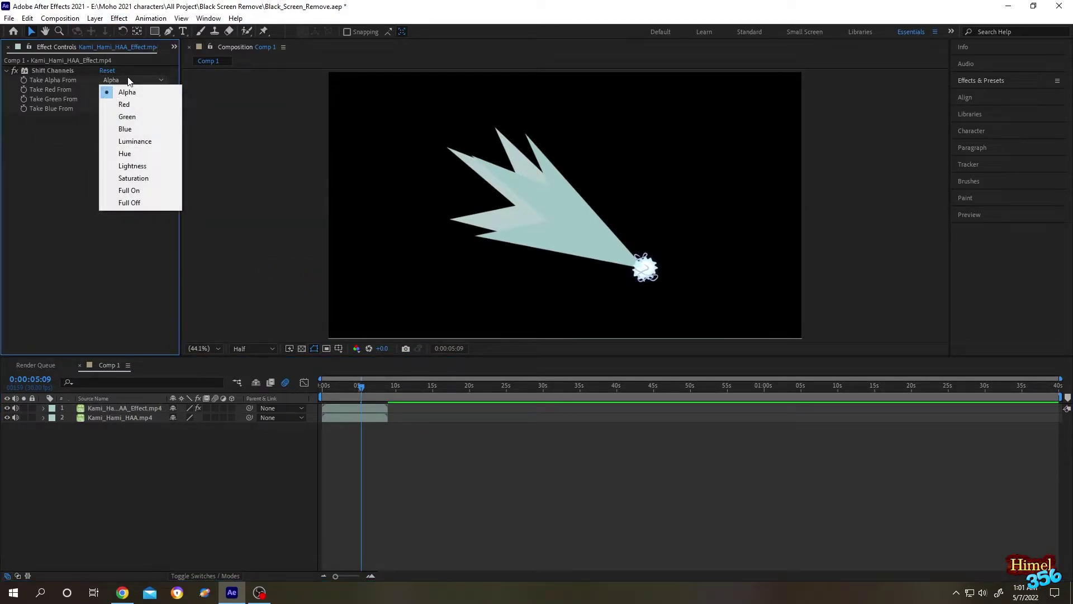
pyautogui.click(146, 141)
pyautogui.moveTo(331, 397); pyautogui.dragTo(373, 401)
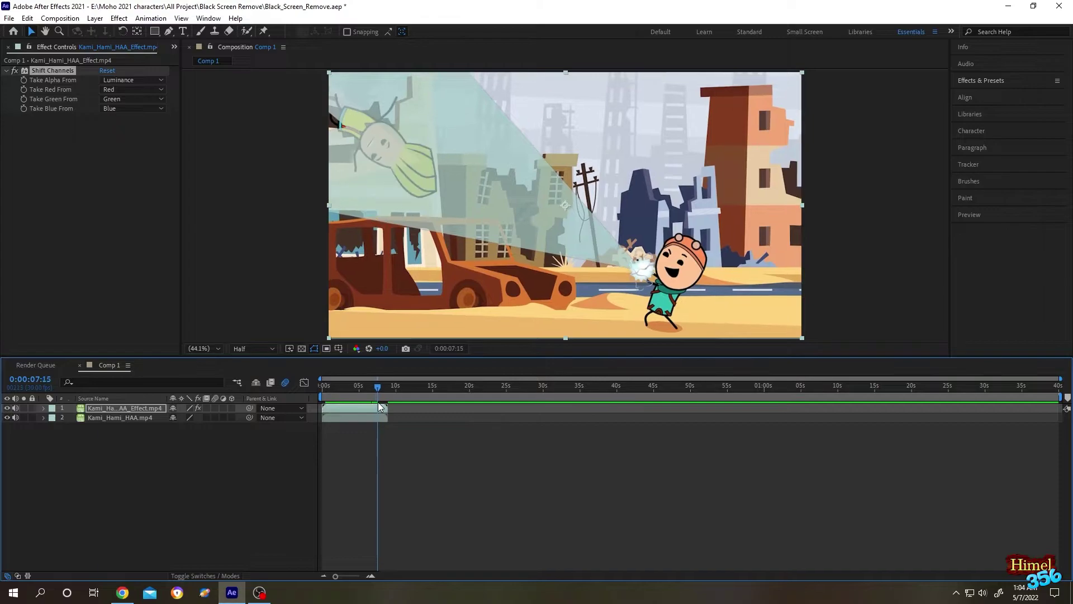
# Step: Duplicate the blast layer with Ctrl+D, deleting the extra copy so two remain
pyautogui.moveTo(373, 404); pyautogui.dragTo(365, 403)
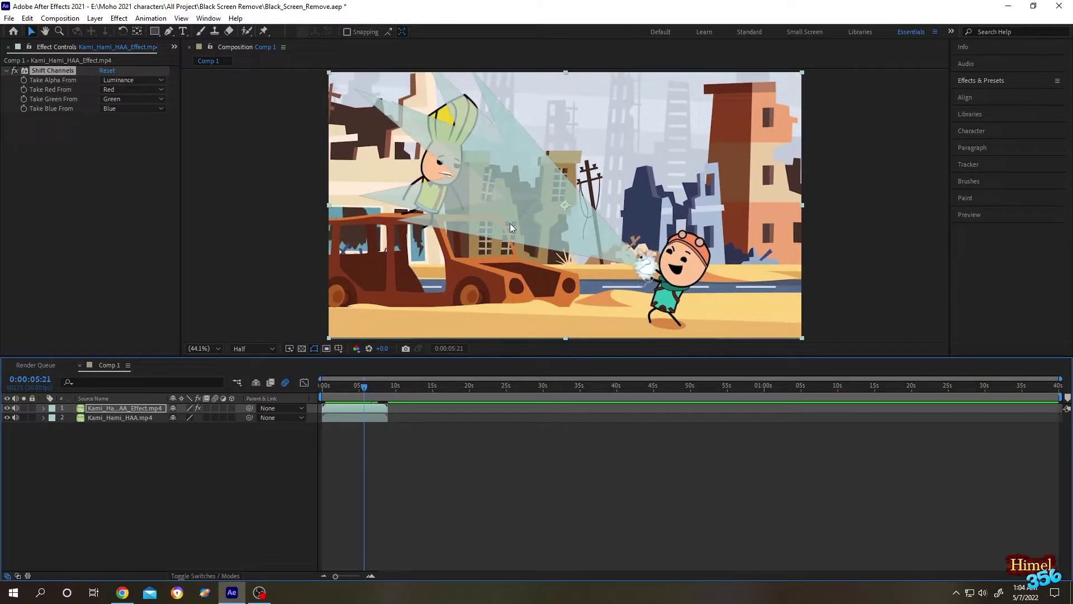
pyautogui.click(151, 411)
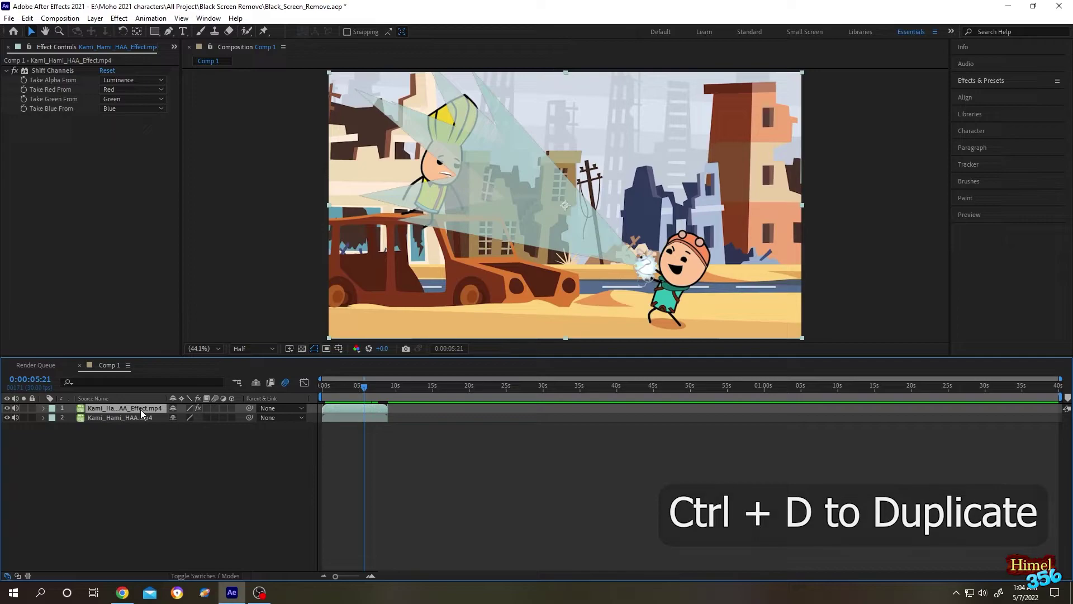
pyautogui.hotkey('ctrl', 'd')
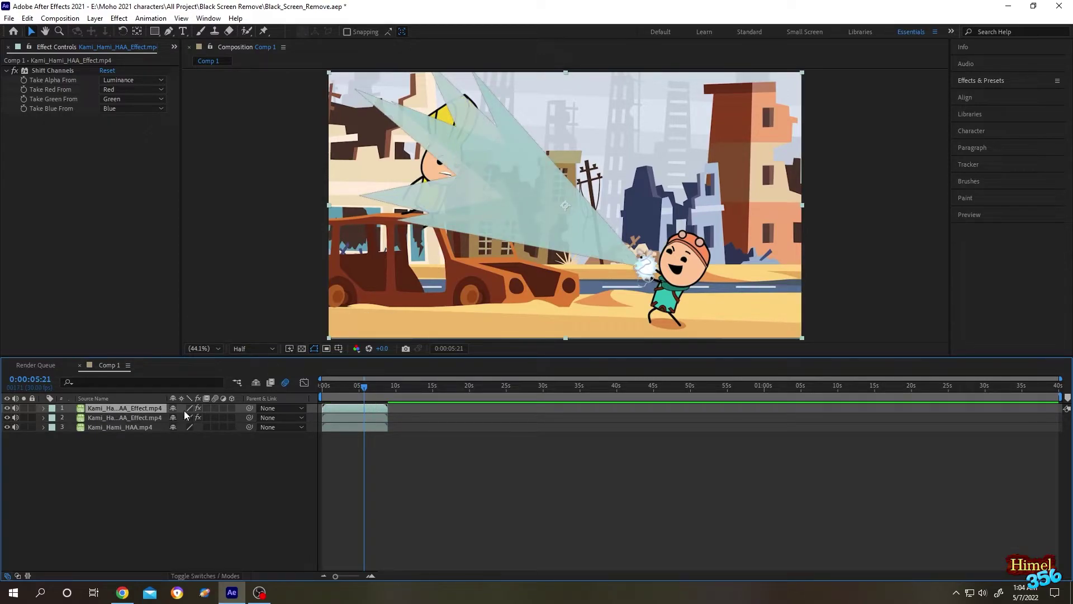
pyautogui.hotkey('ctrl', 'd')
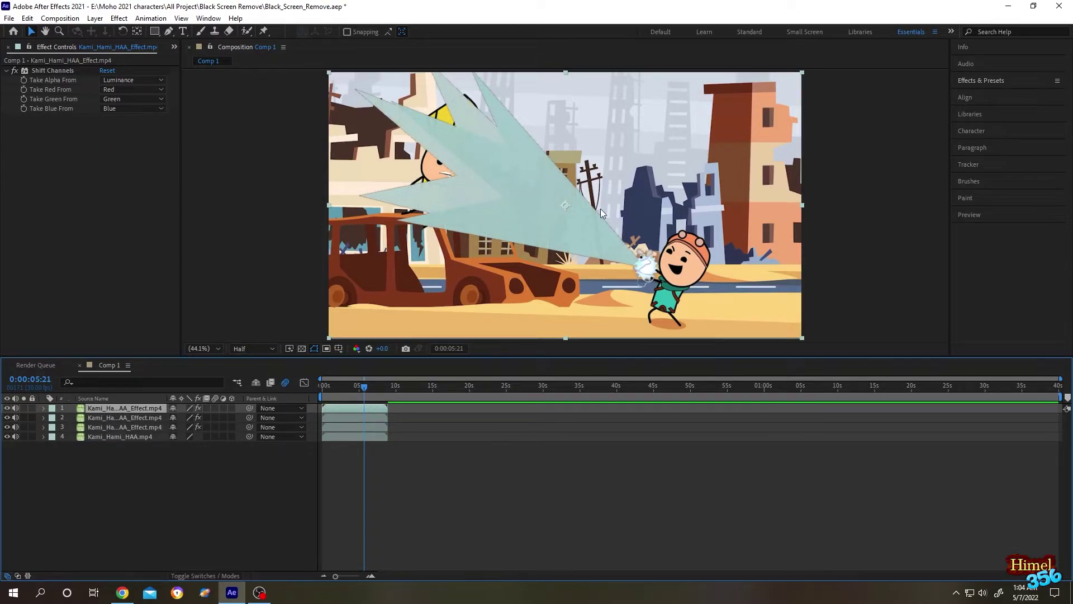
pyautogui.press('Delete')
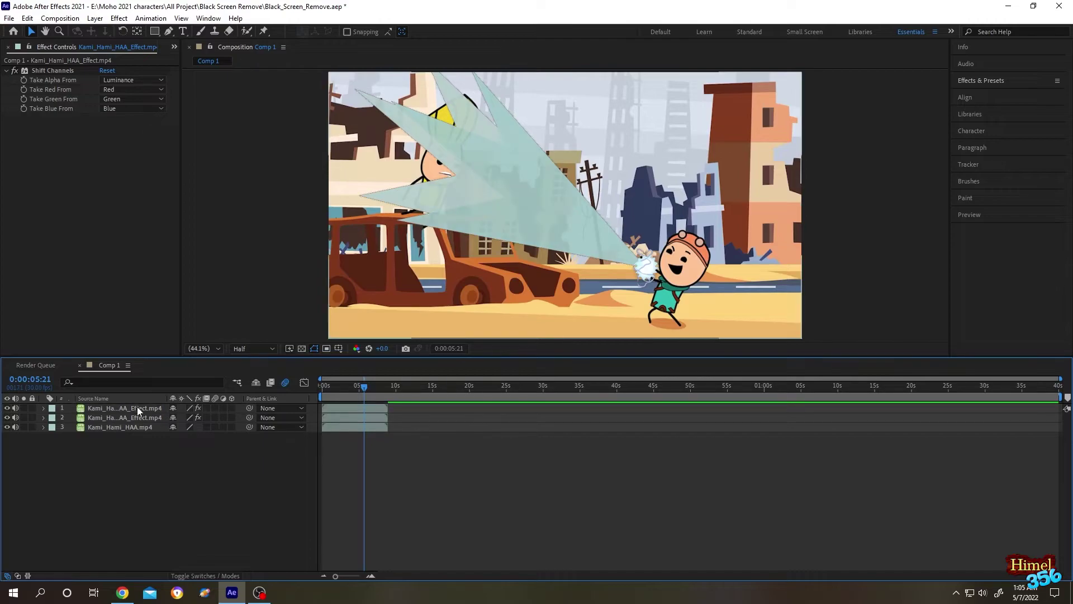
# Step: Pre-compose both selected blast layers into a composition named 'Effect'
pyautogui.click(135, 407)
pyautogui.click(133, 414)
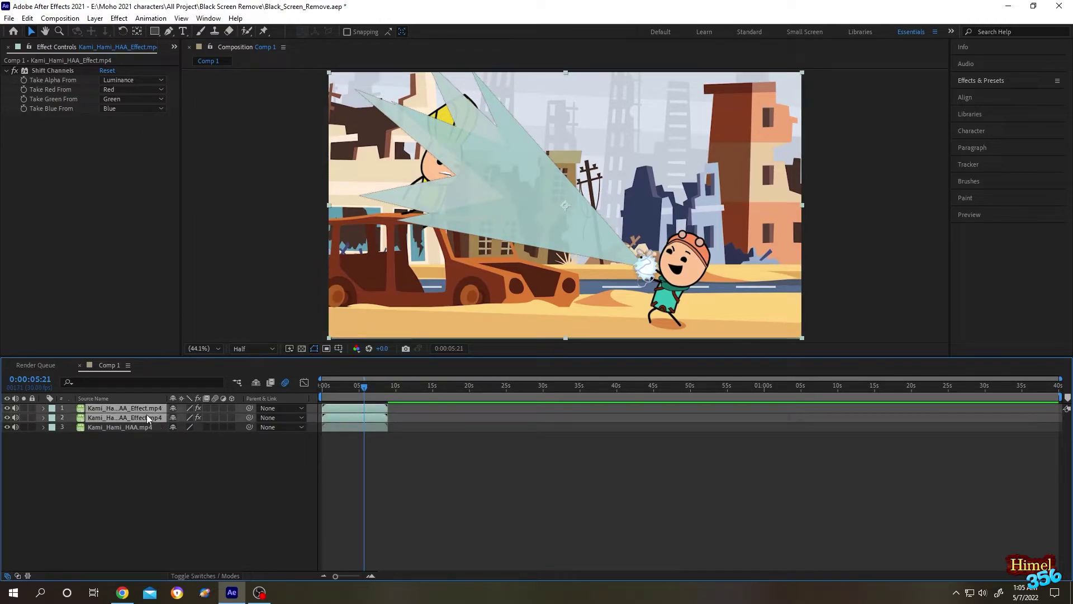
pyautogui.rightClick(147, 412)
pyautogui.click(197, 350)
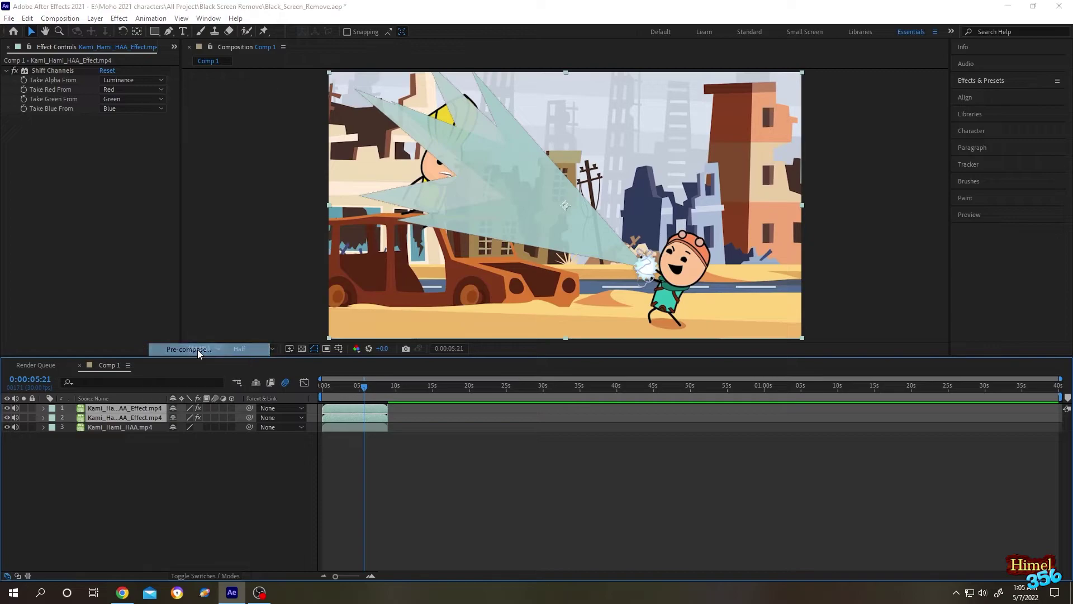
pyautogui.write('Effect')
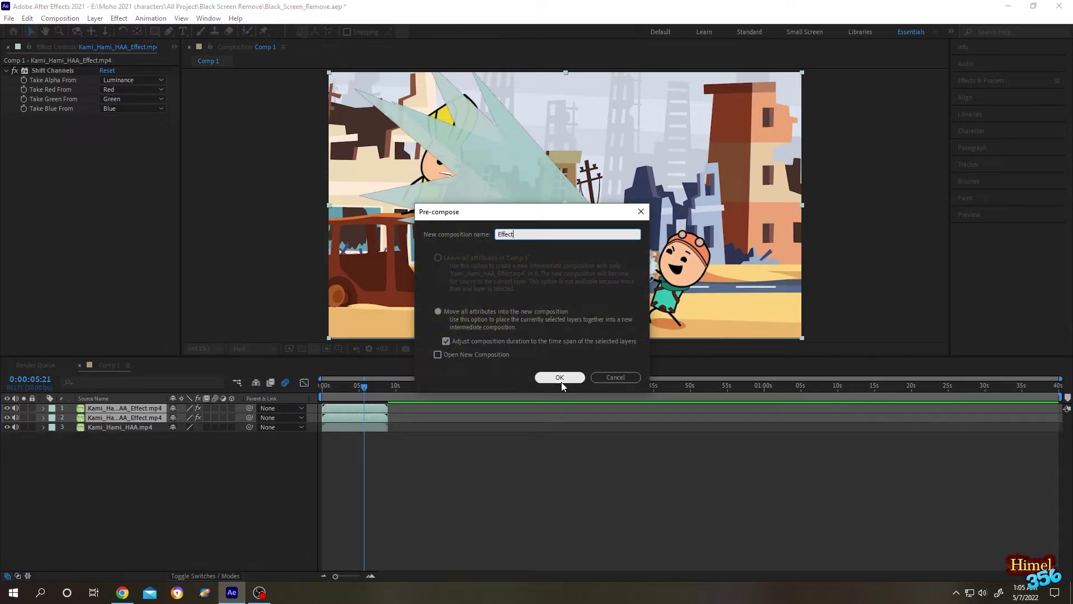
pyautogui.click(561, 382)
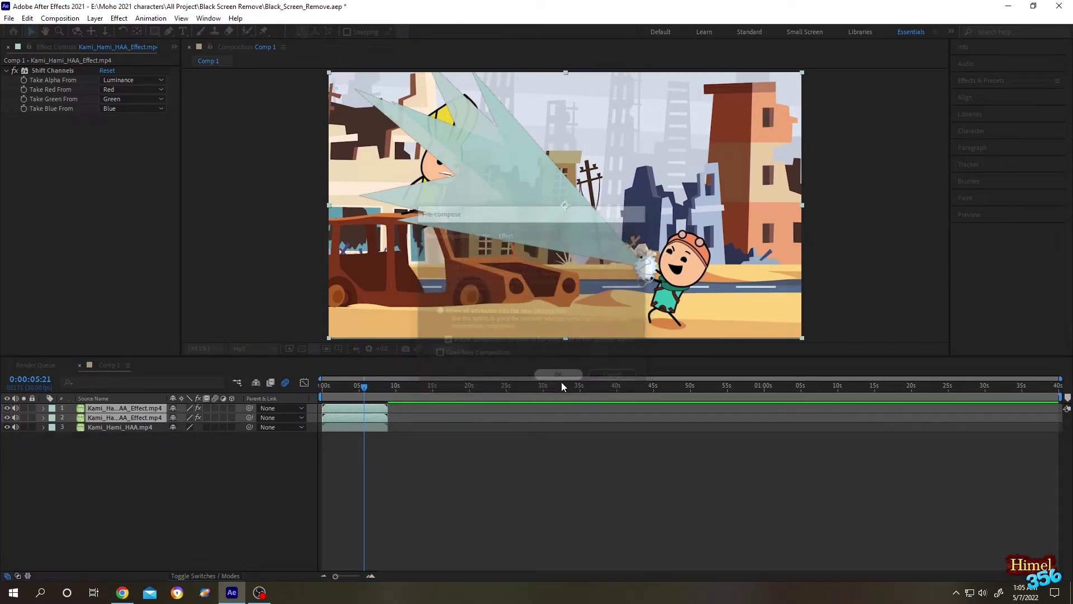